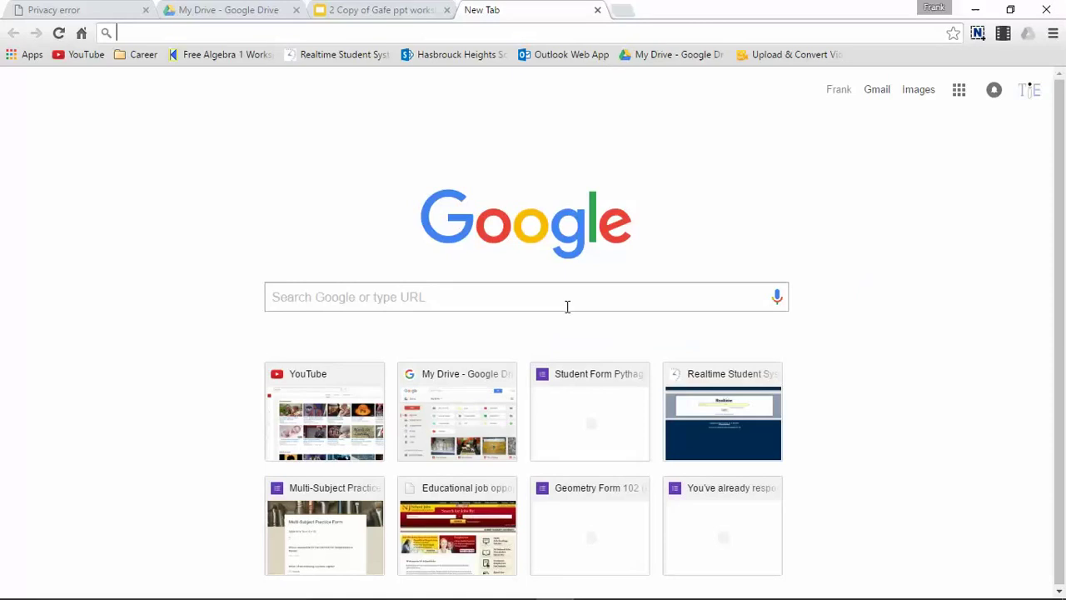
Search Google for 'google docs' and scroll the results toward the Docs home page.
{"action": "type", "text": "google docs"}
{"action": "key", "text": "Return"}
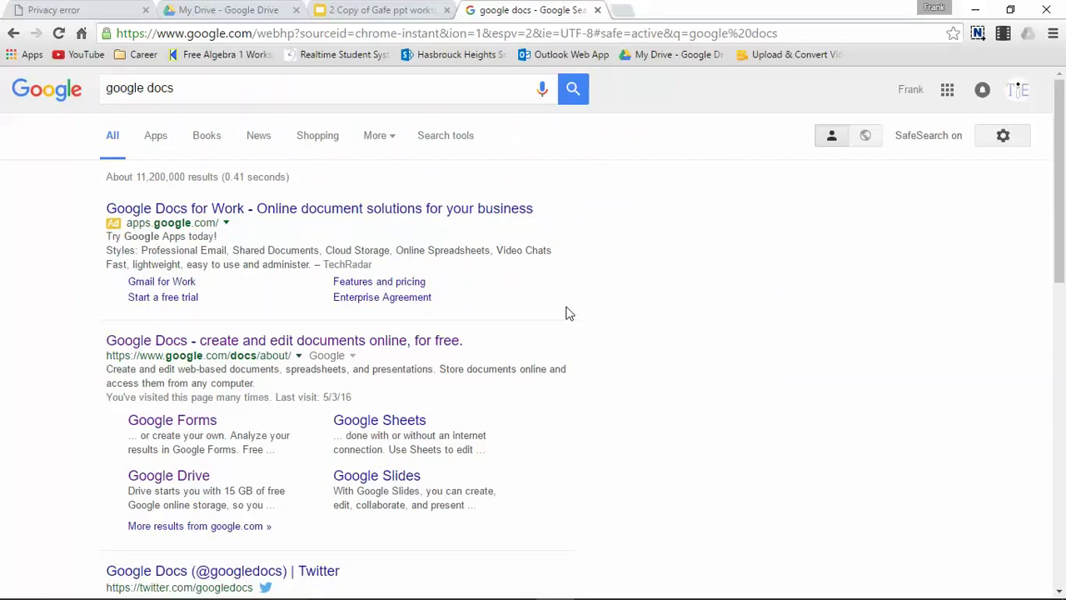
{"action": "scroll", "coordinate": [567, 312], "scroll_direction": "down", "scroll_amount": 1}
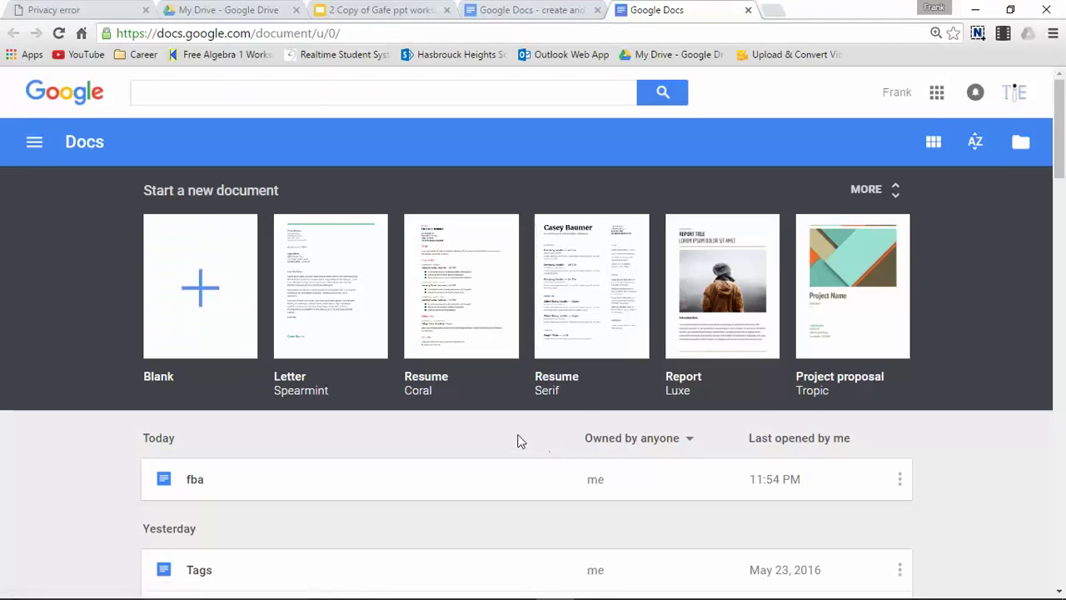
Start a Blank document, type 'fdtrdhtrsshtshrs' in it, and go back to the Docs home page.
{"action": "left_click", "coordinate": [221, 296]}
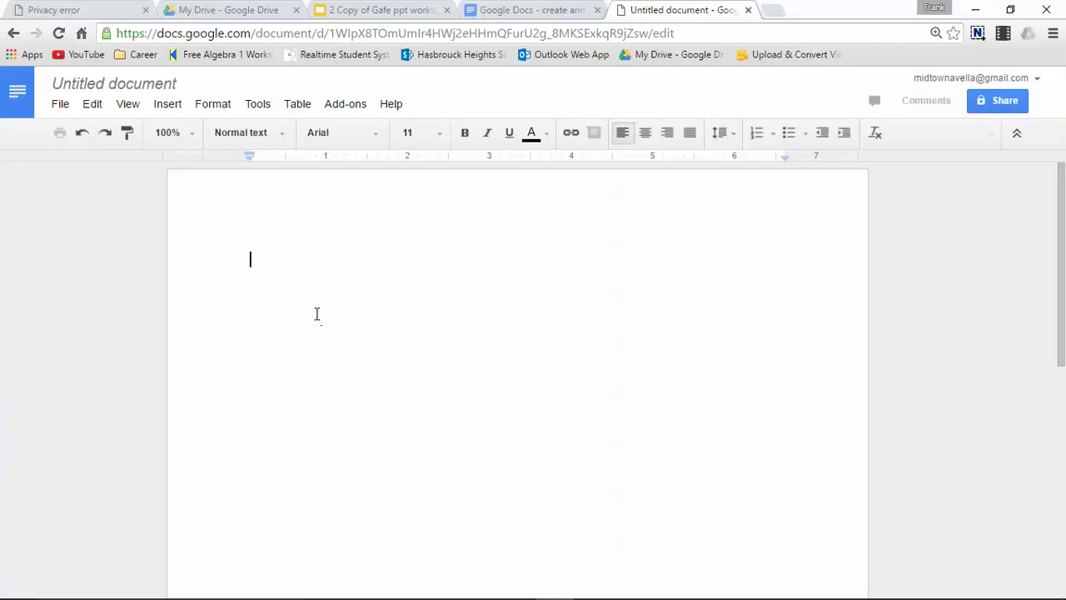
{"action": "type", "text": "fd"}
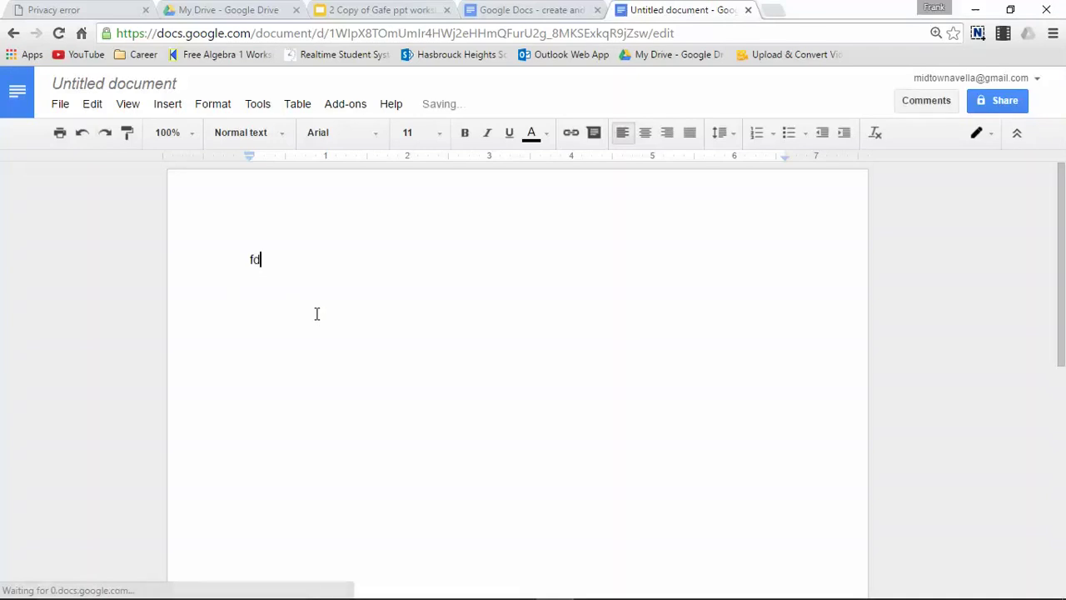
{"action": "type", "text": "trdhtrsshtshrs"}
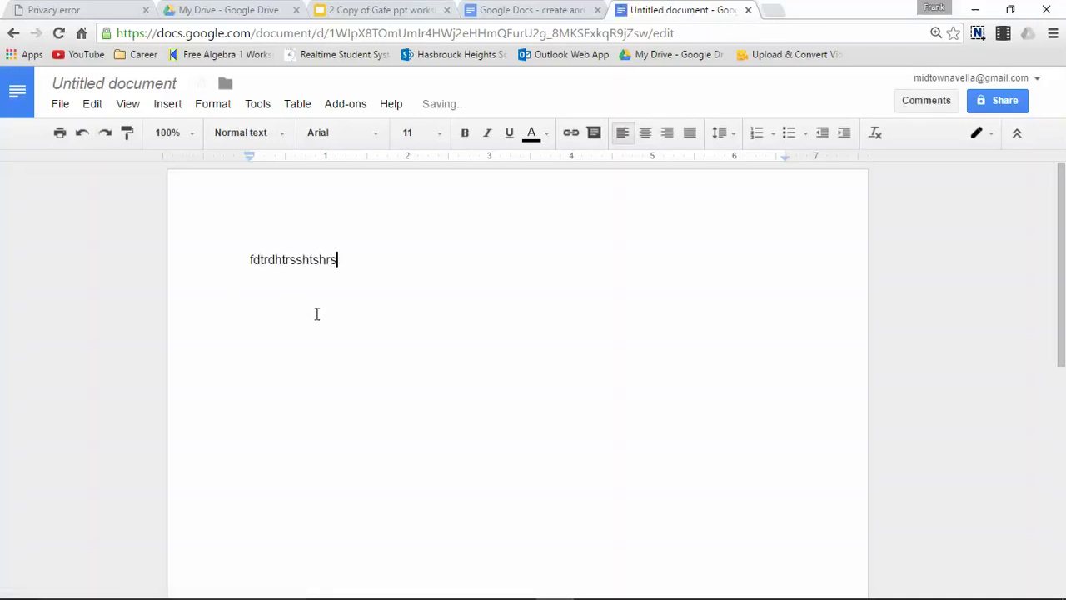
{"action": "key", "text": "alt+Left"}
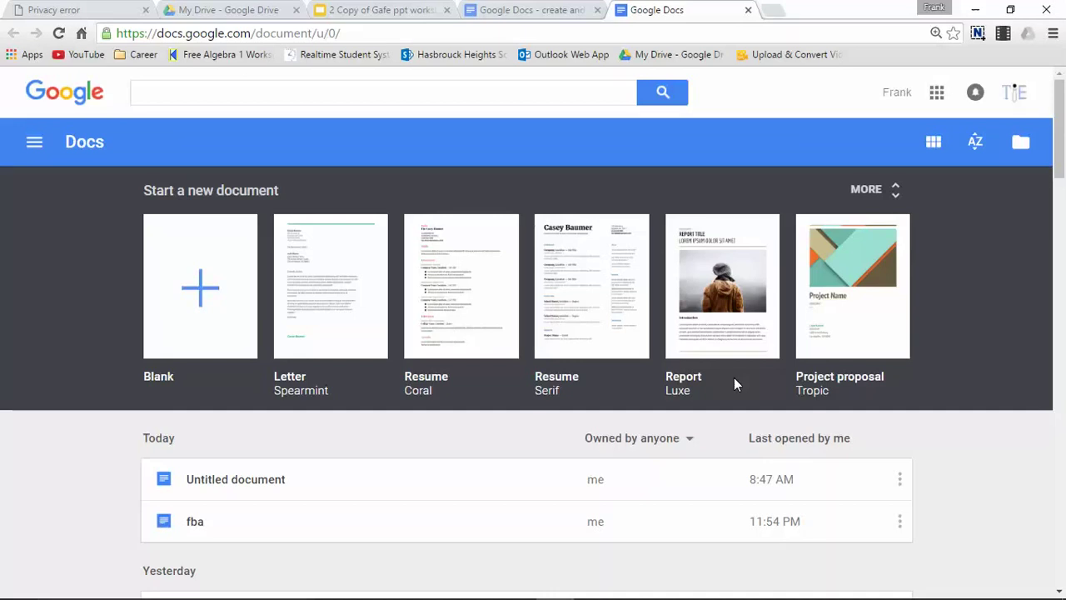
Bring the templates back into view, create a second Blank document, and switch to the My Drive tab.
{"action": "left_click_drag", "start_coordinate": [1055, 179], "coordinate": [1059, 275]}
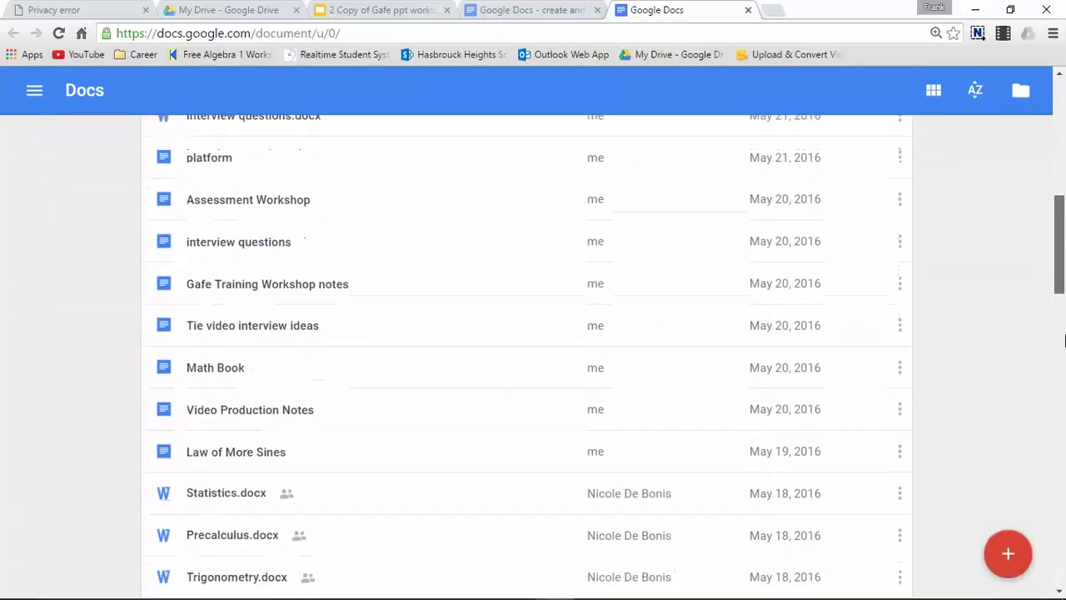
{"action": "left_click_drag", "start_coordinate": [1060, 275], "coordinate": [1063, 537]}
{"action": "scroll", "coordinate": [1063, 537], "scroll_direction": "up", "scroll_amount": 1}
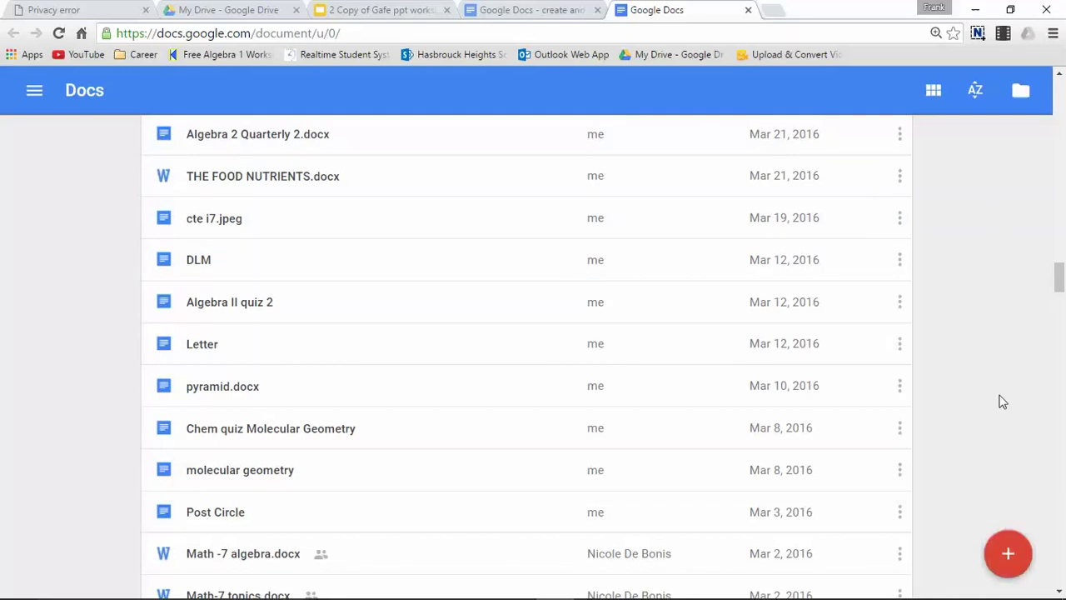
{"action": "left_click", "coordinate": [1009, 554]}
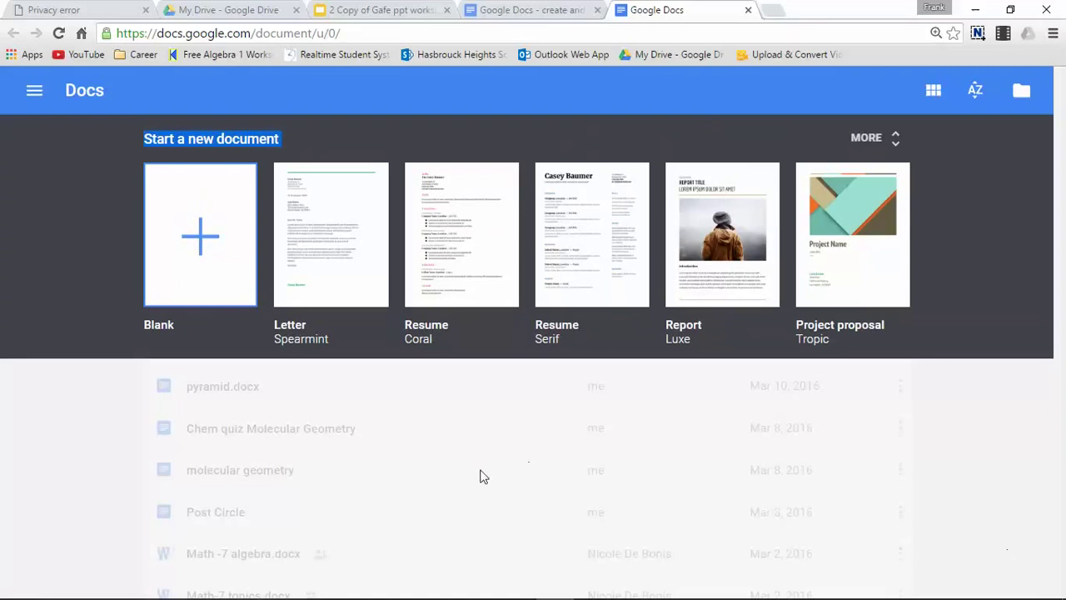
{"action": "left_click", "coordinate": [214, 229]}
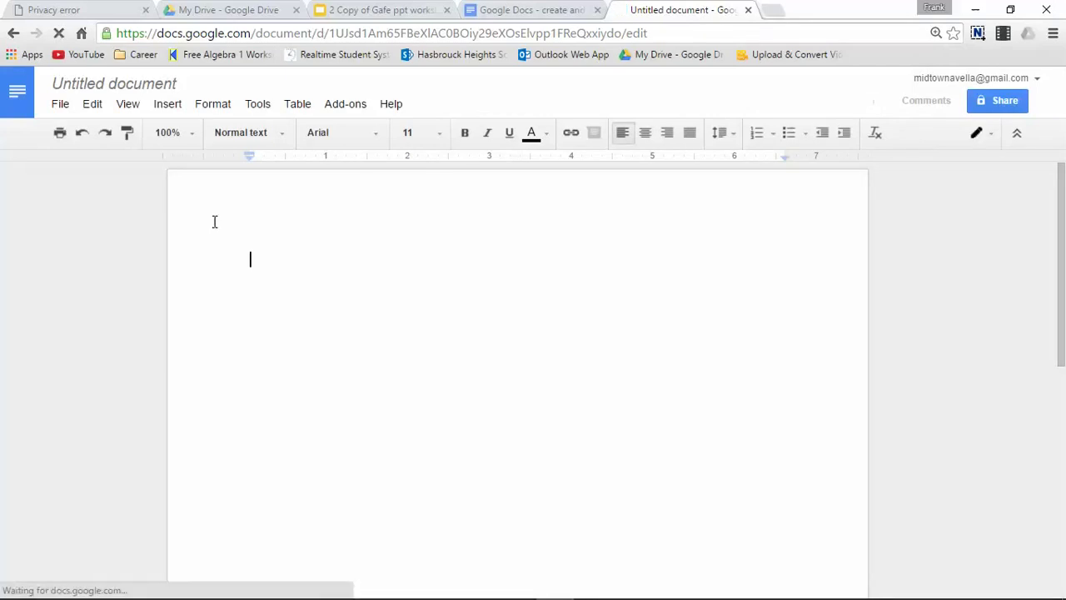
{"action": "key", "text": "ctrl+2"}
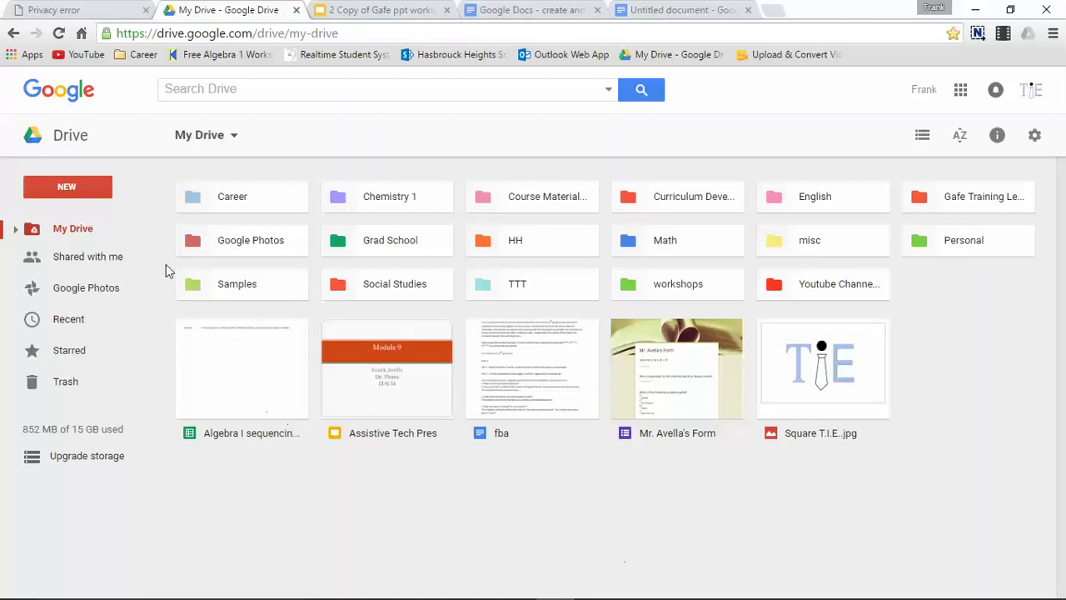
Create a Google Docs document from Drive's New menu and type 'esresres' in it.
{"action": "left_click", "coordinate": [76, 191]}
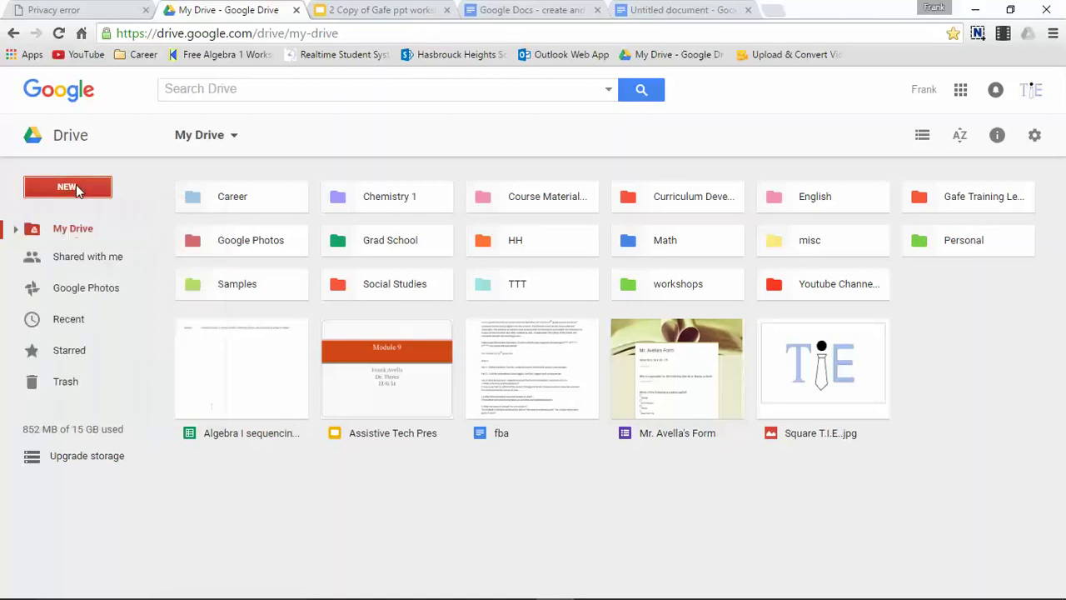
{"action": "left_click", "coordinate": [76, 191]}
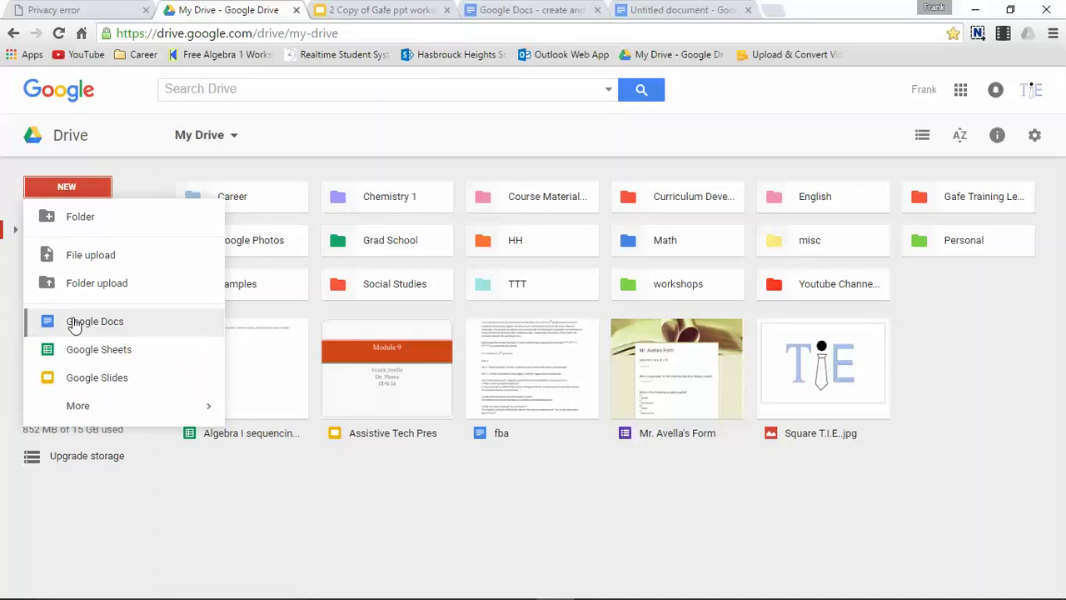
{"action": "left_click", "coordinate": [75, 325]}
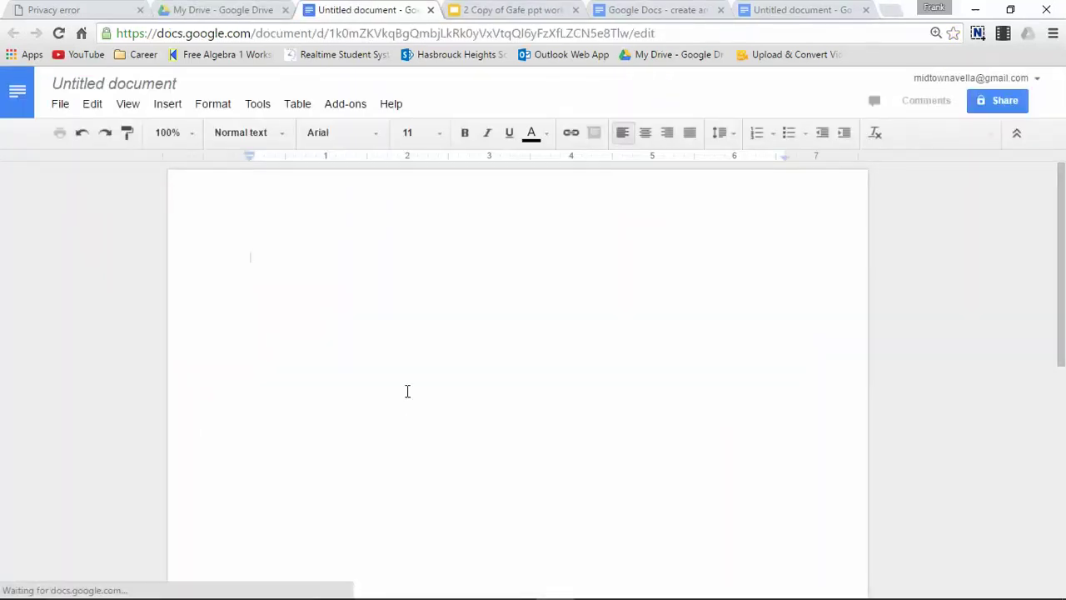
{"action": "type", "text": "esresres"}
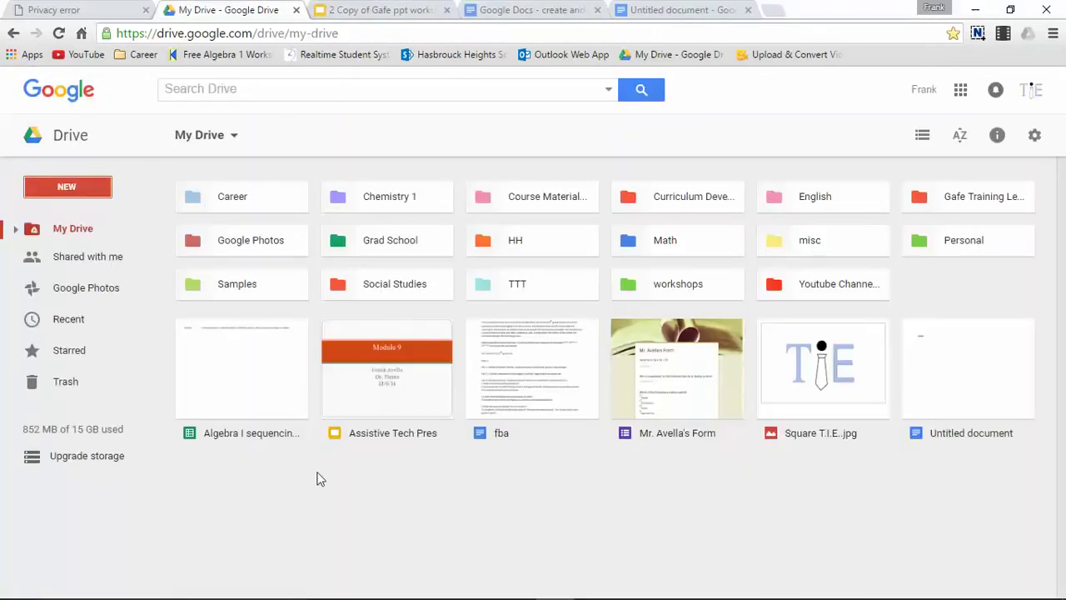
Create another Google Doc via right-click in My Drive, type 'sffds', and close it.
{"action": "left_click", "coordinate": [431, 10]}
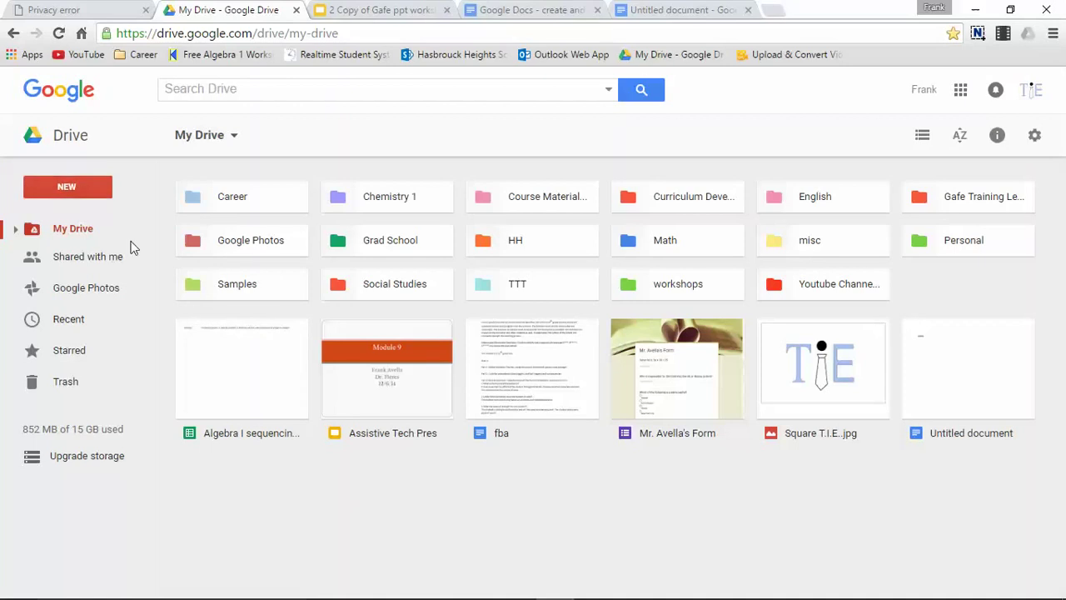
{"action": "right_click", "coordinate": [360, 513]}
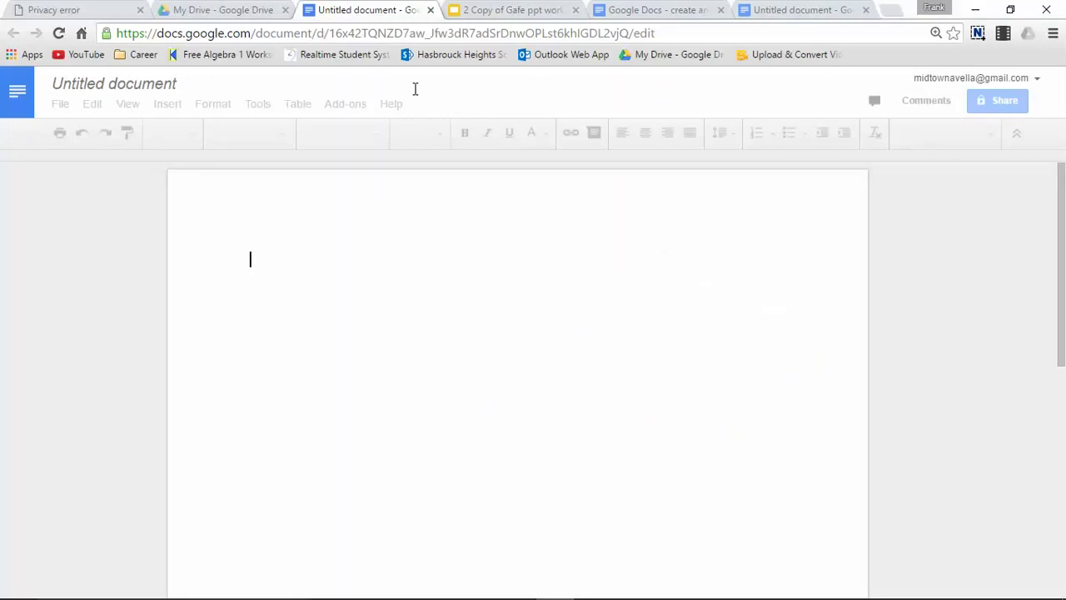
{"action": "type", "text": "sf"}
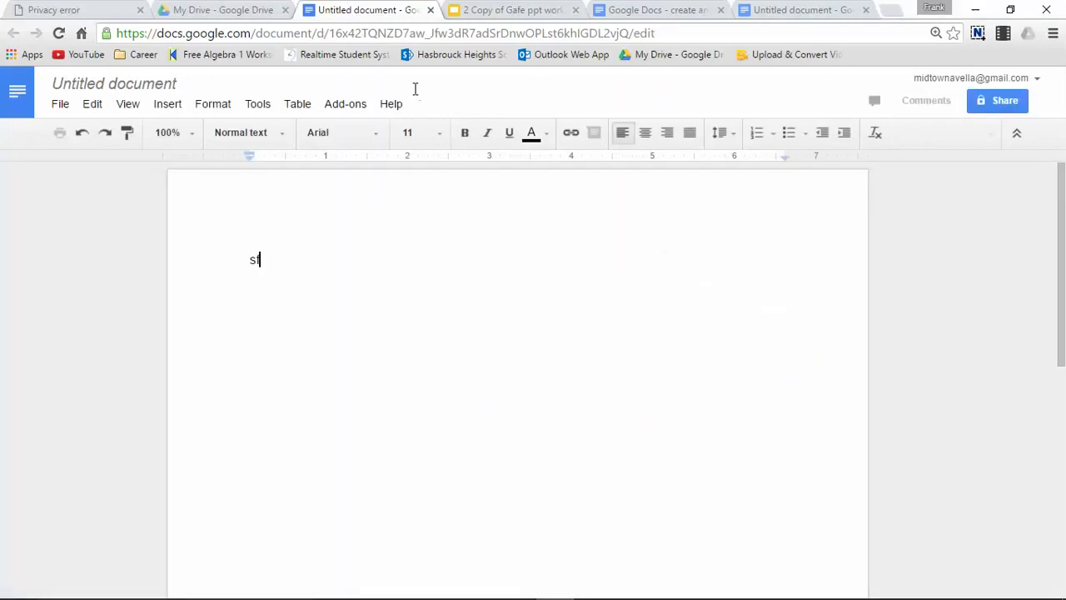
{"action": "type", "text": "fds"}
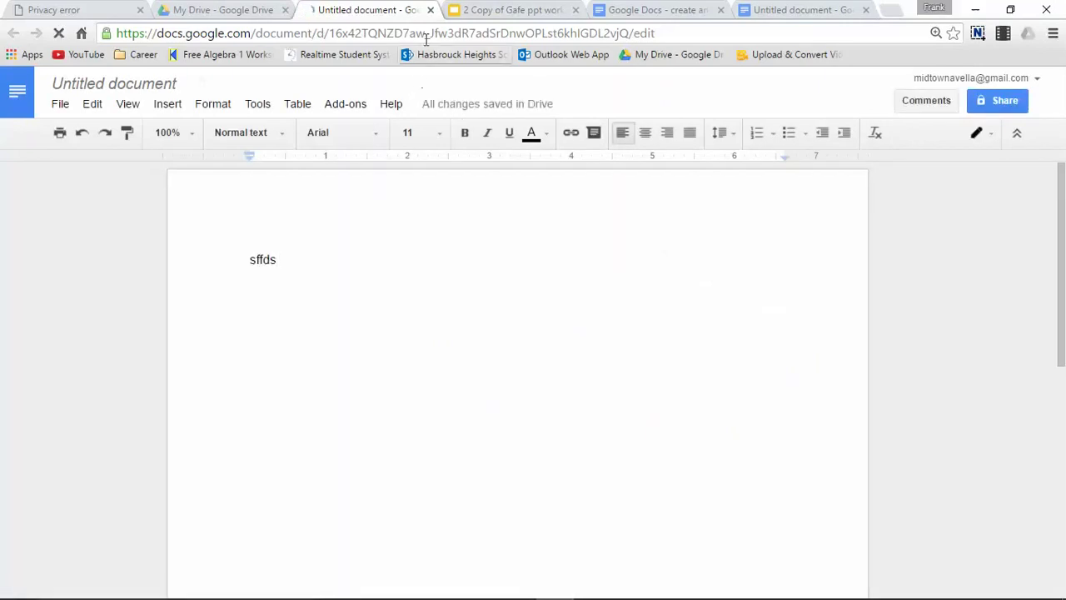
{"action": "left_click", "coordinate": [430, 10]}
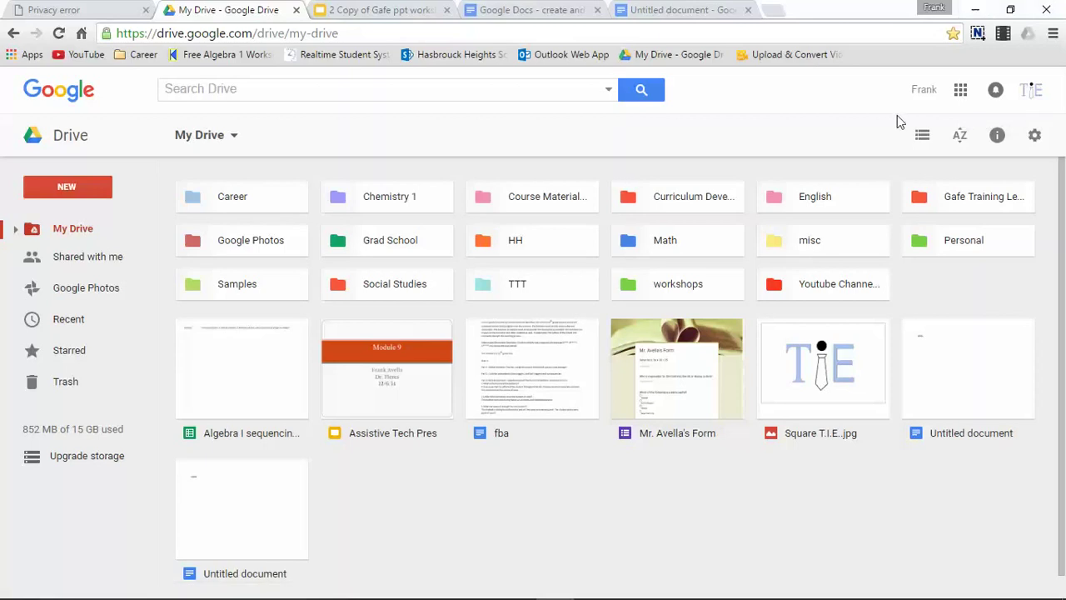
Expand the Google apps grid with More to reveal Docs, Books and Hangouts.
{"action": "left_click", "coordinate": [962, 90]}
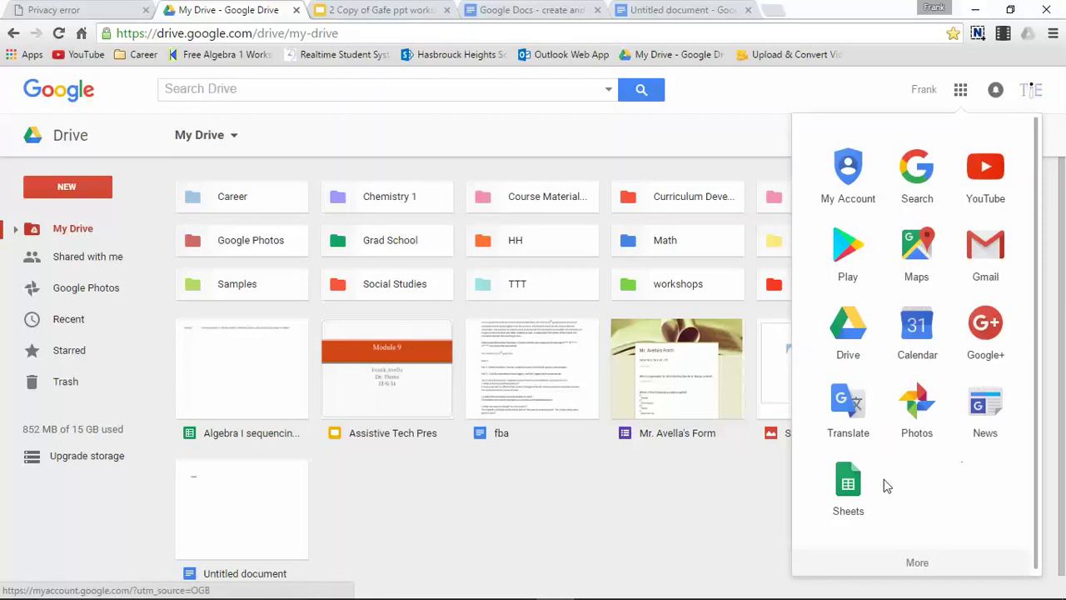
{"action": "left_click", "coordinate": [920, 562]}
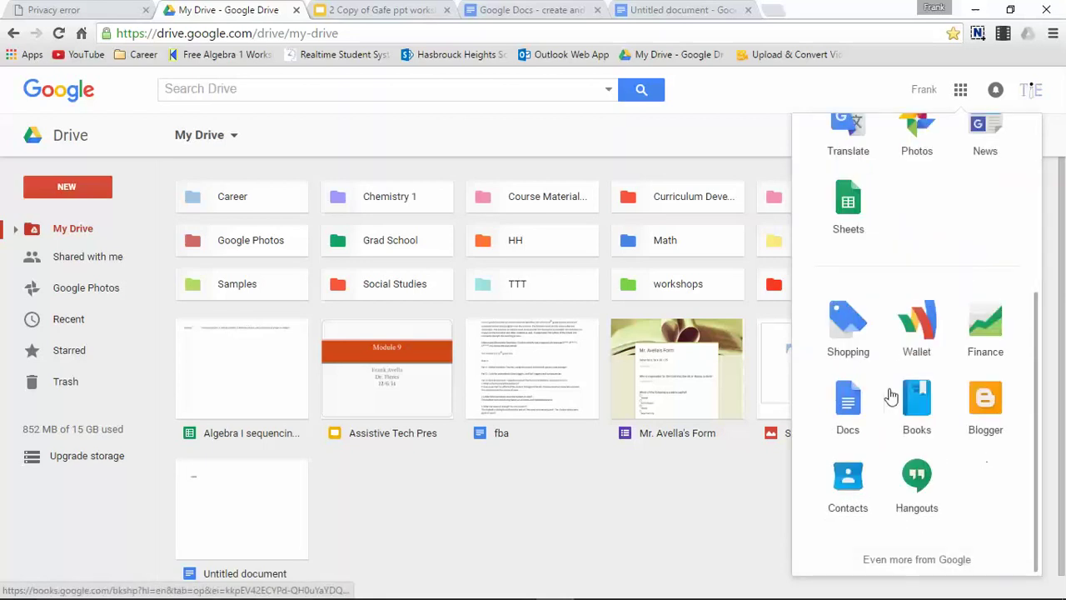